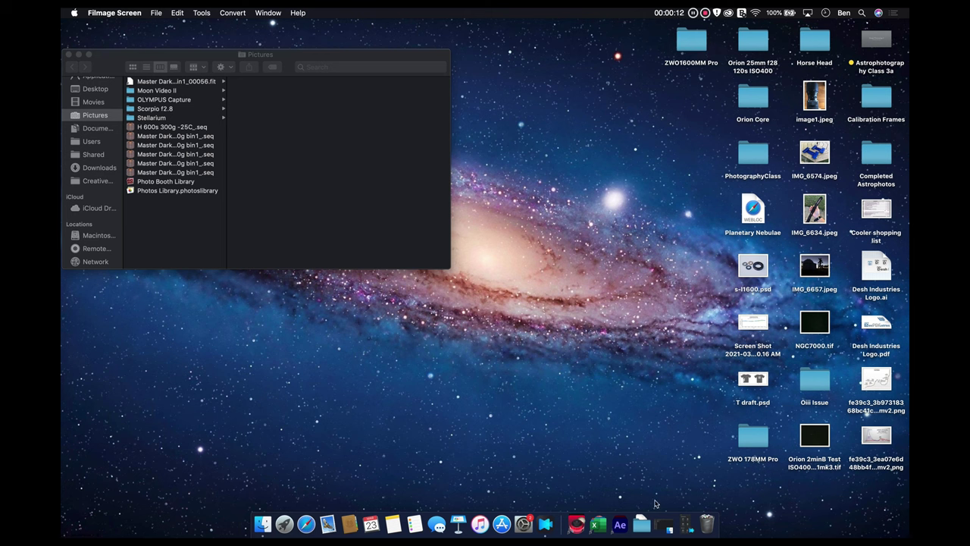
Launch Lynkeos from the Dock's Photo stack and enlarge its empty Untitled project window
left_click(580, 520)
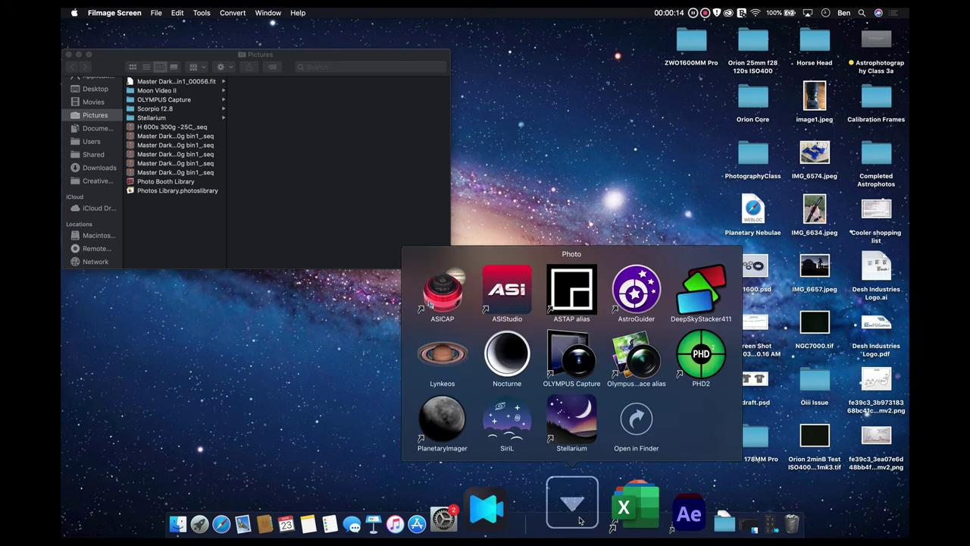
left_click(448, 361)
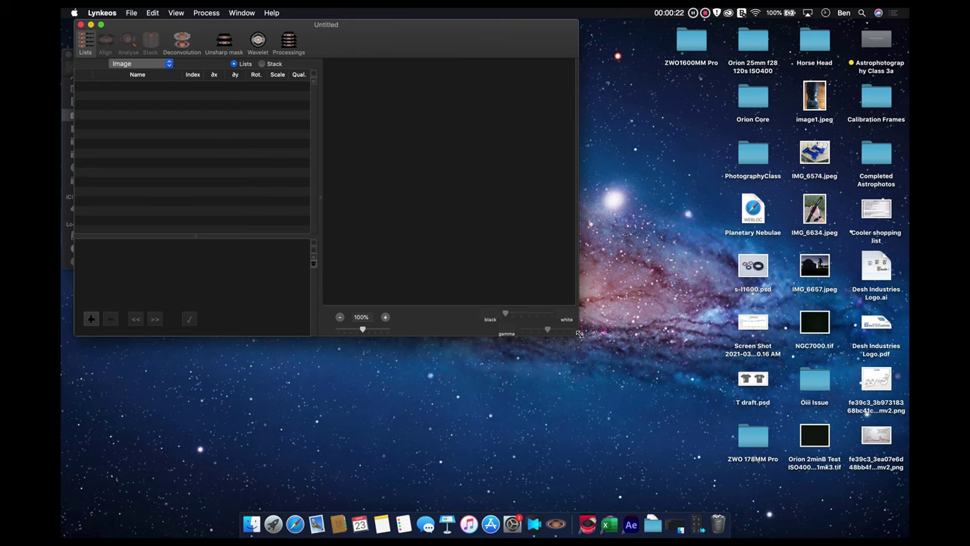
left_click_drag(579, 333, 825, 507)
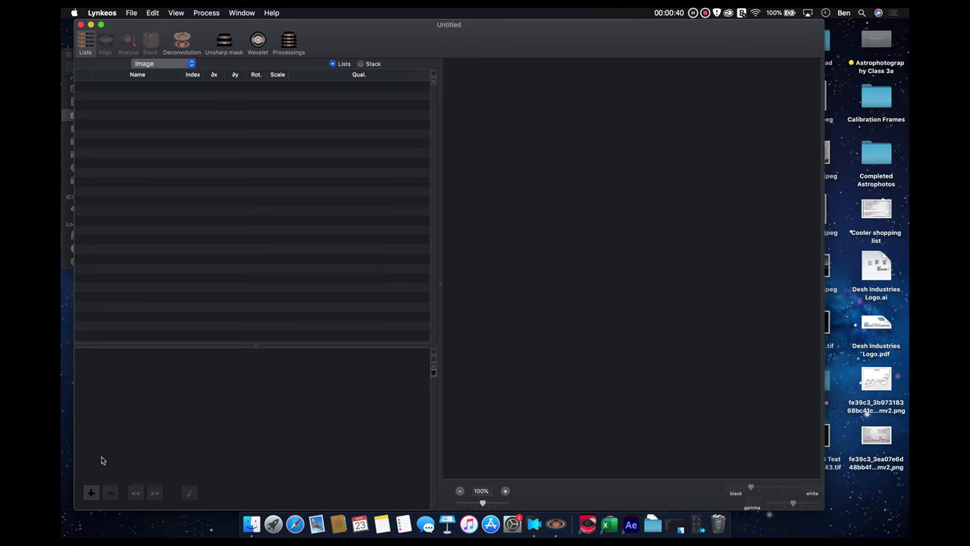
Add P3210672.MOV from Pictures > Moon Video II to the project's image list
left_click(91, 493)
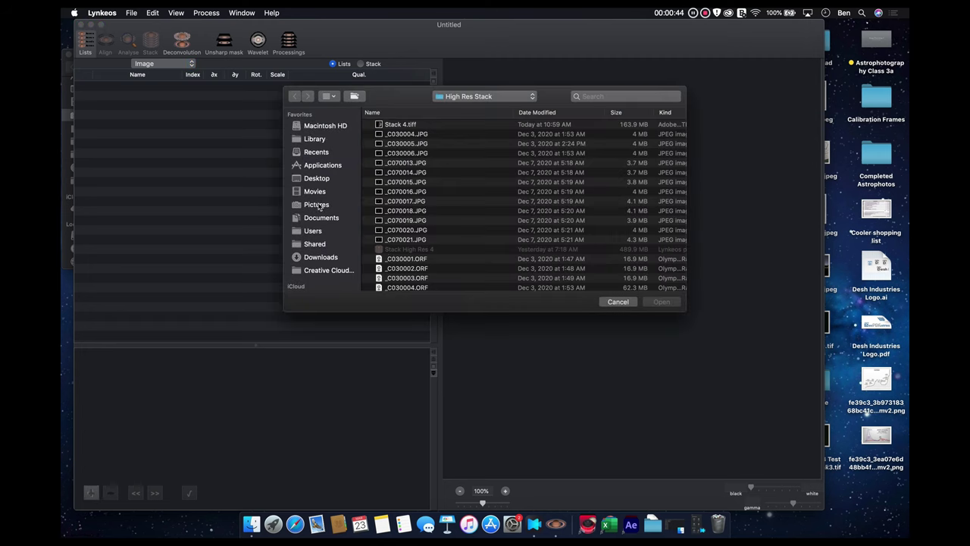
left_click(316, 205)
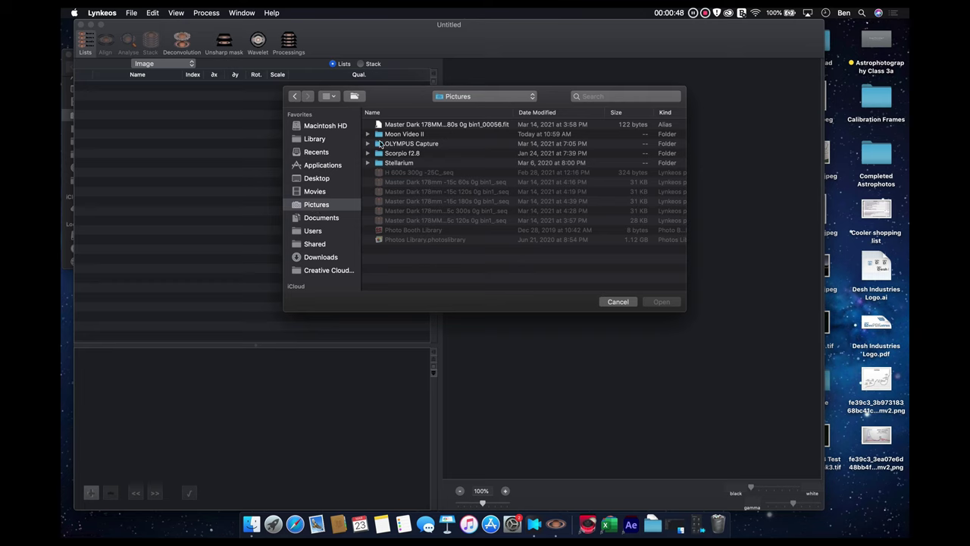
left_click(382, 135)
left_click(368, 134)
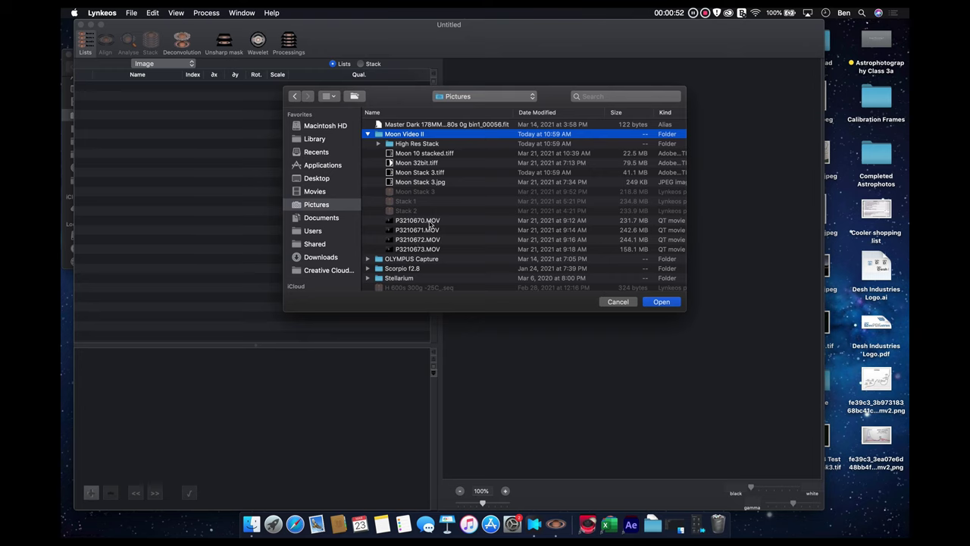
left_click(415, 240)
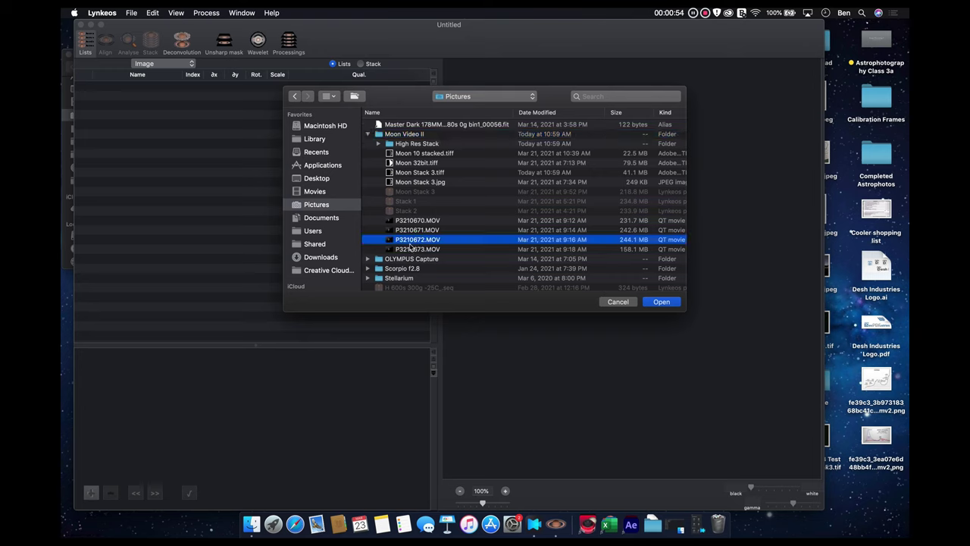
left_click(661, 302)
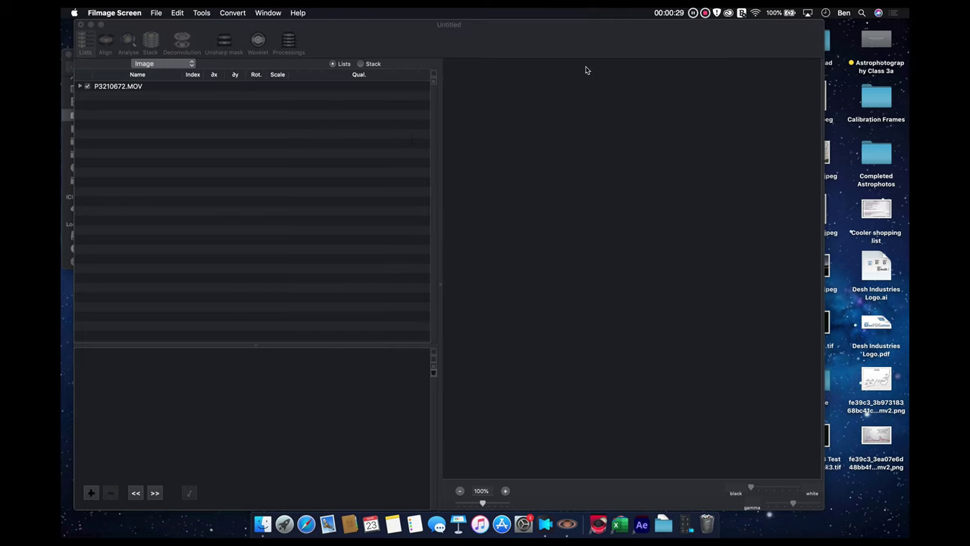
Expand the video's frame list and choose the alignment square size in the Align stage
left_click(80, 88)
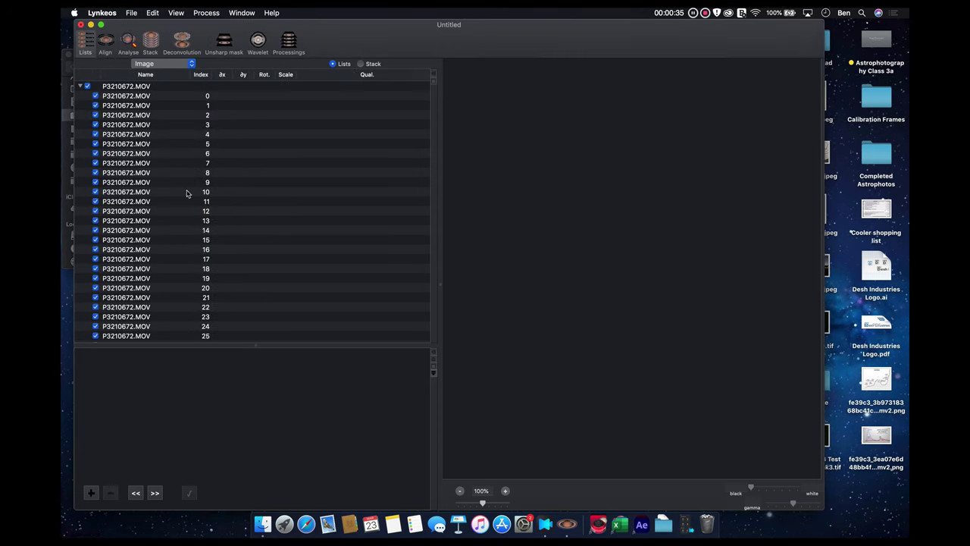
left_click(106, 41)
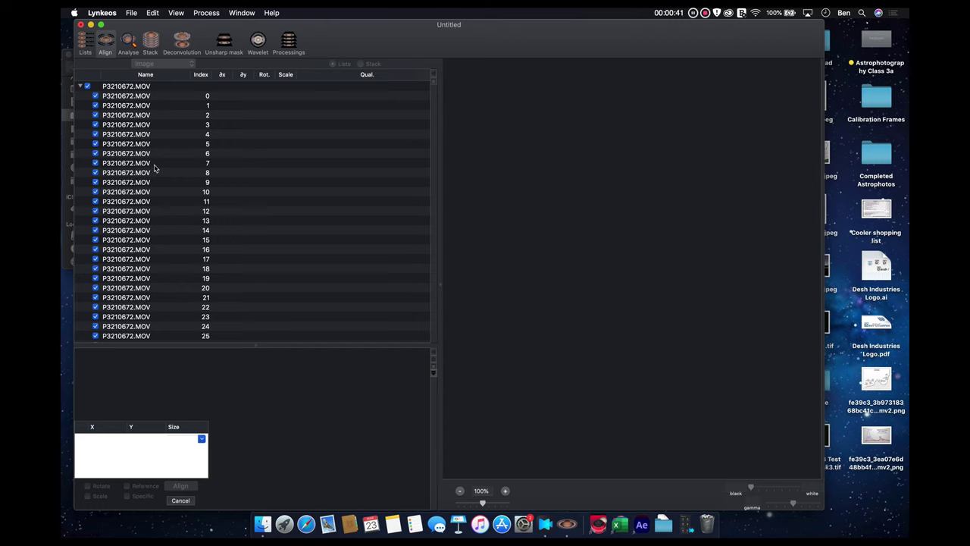
left_click(204, 439)
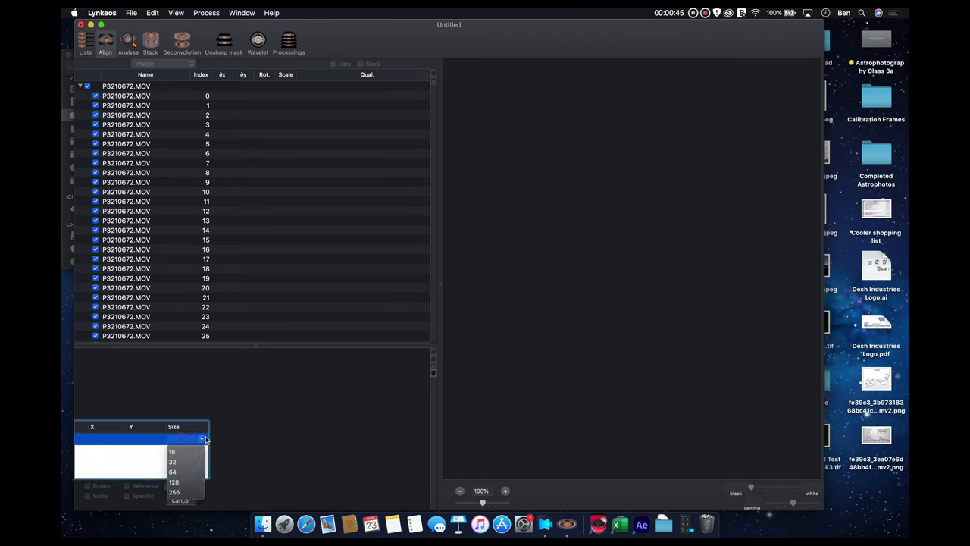
left_click(179, 493)
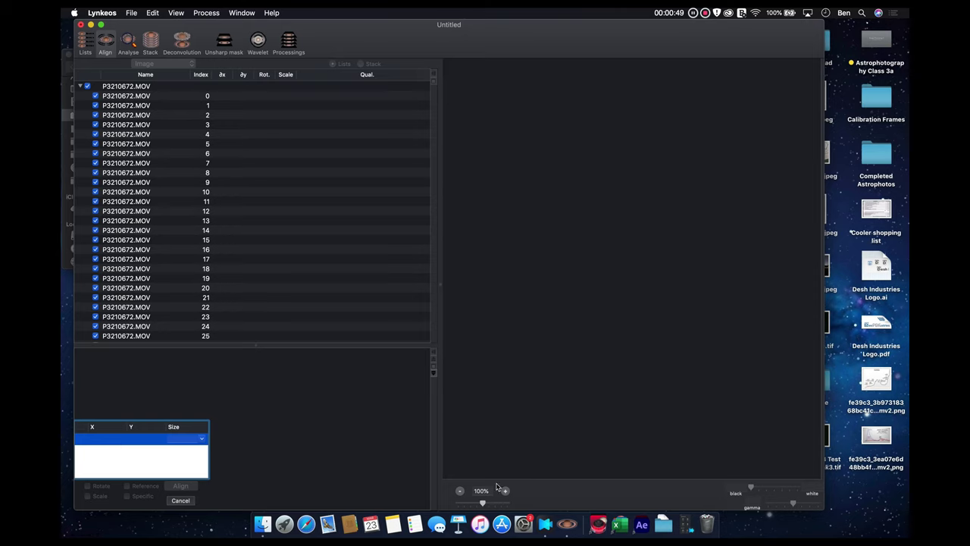
Make frame 0 the reference, place the 1728-pixel square over the half moon, and align
left_click(459, 490)
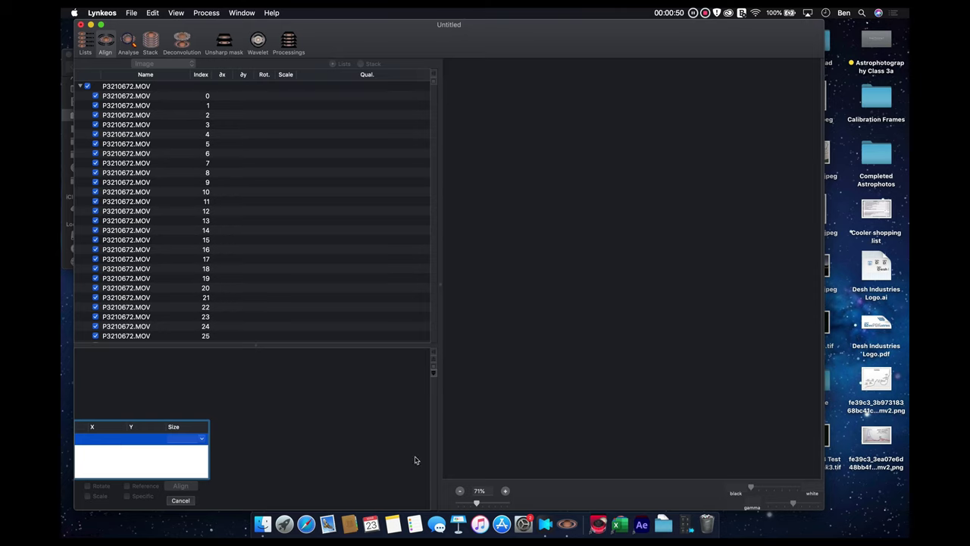
left_click(124, 97)
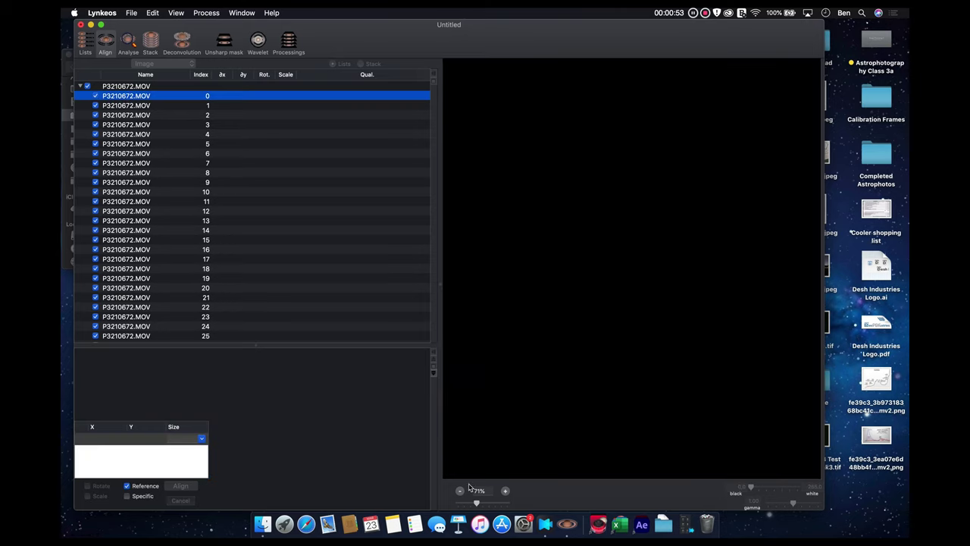
left_click(460, 491)
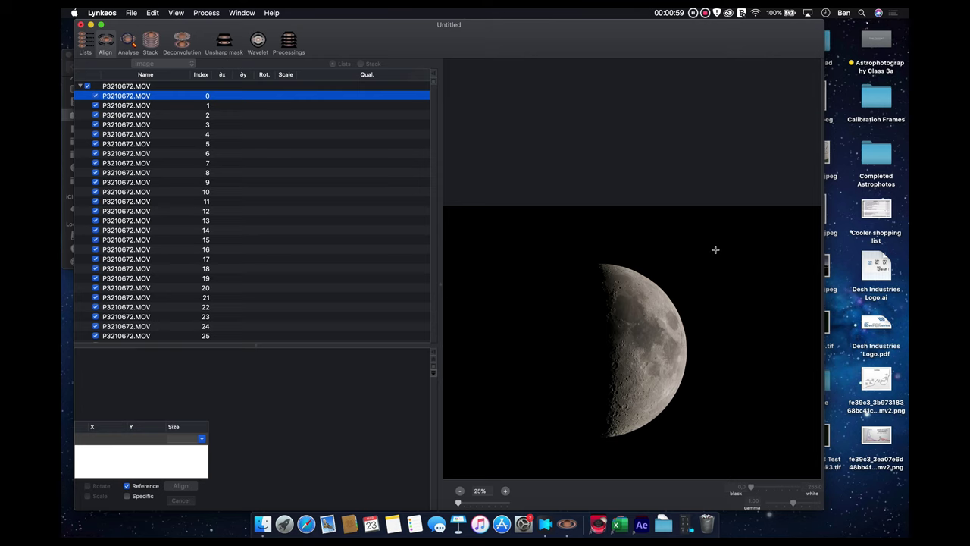
left_click(500, 459)
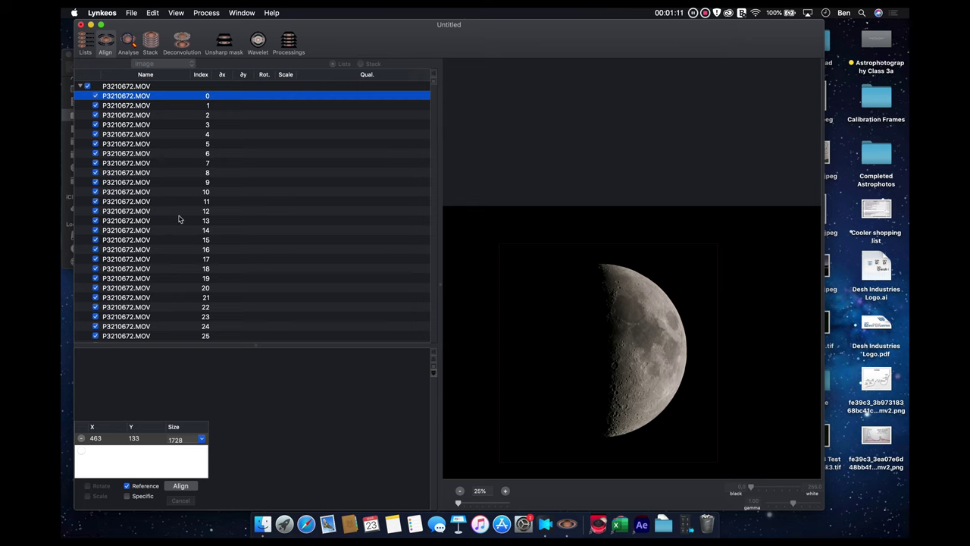
left_click(181, 486)
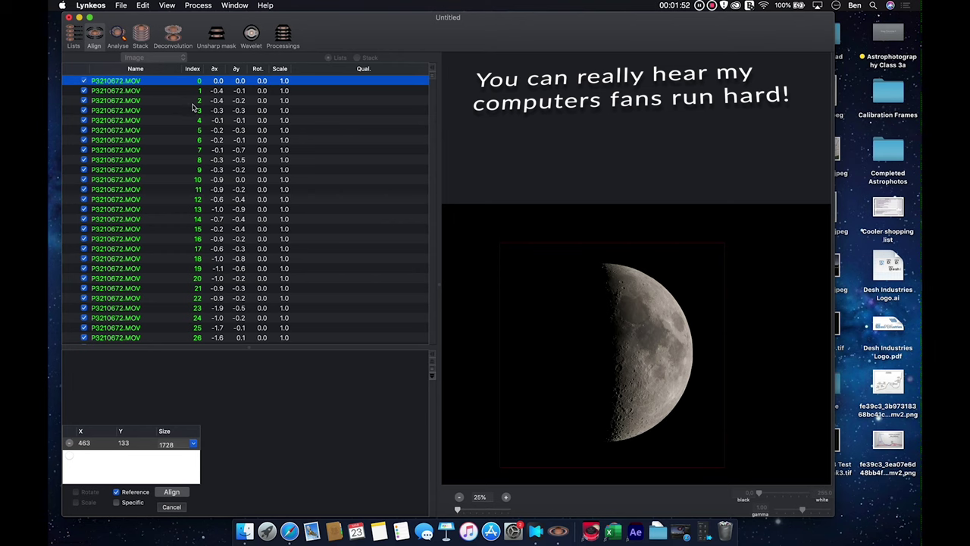
While the frames align, open and confirm Lynkeos Preferences, then go to the Analyse stage
left_click(88, 10)
left_click(95, 33)
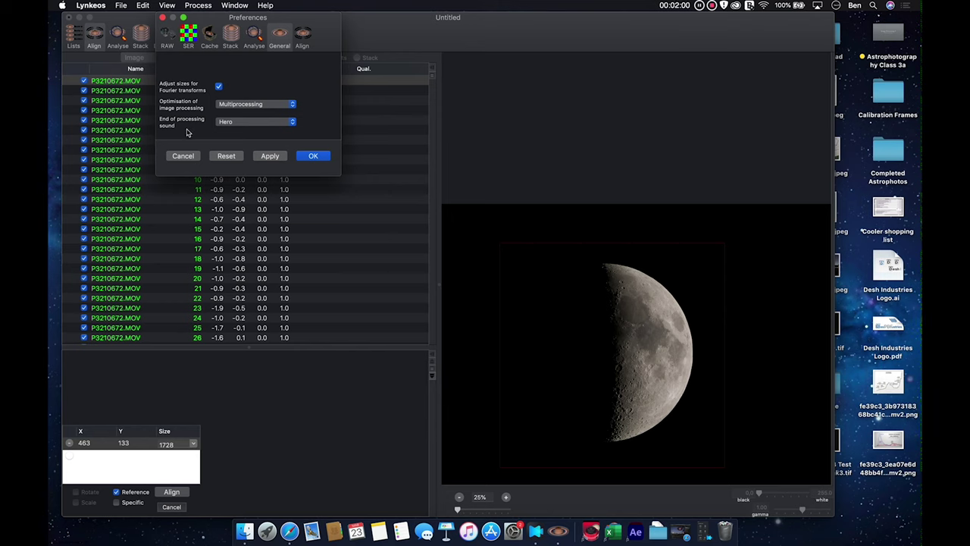
left_click(312, 156)
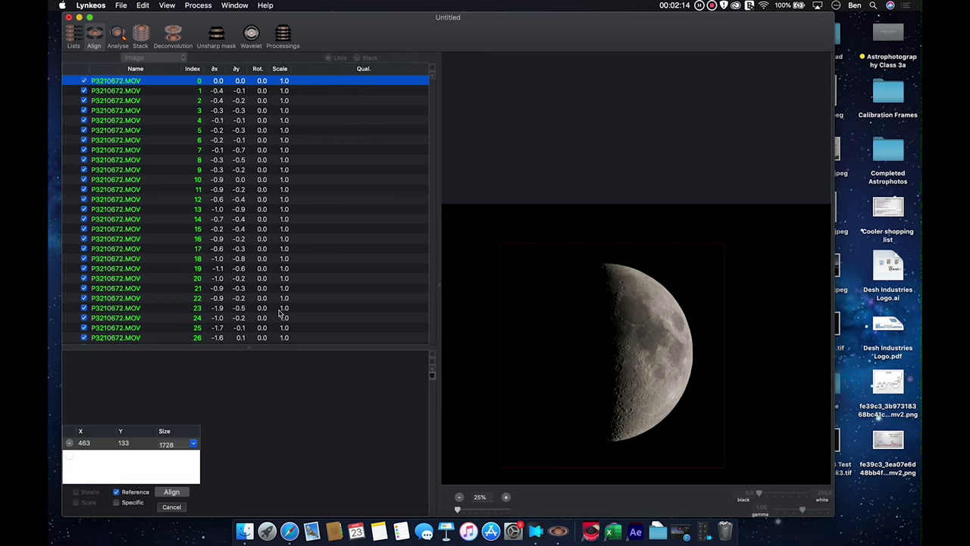
left_click(119, 35)
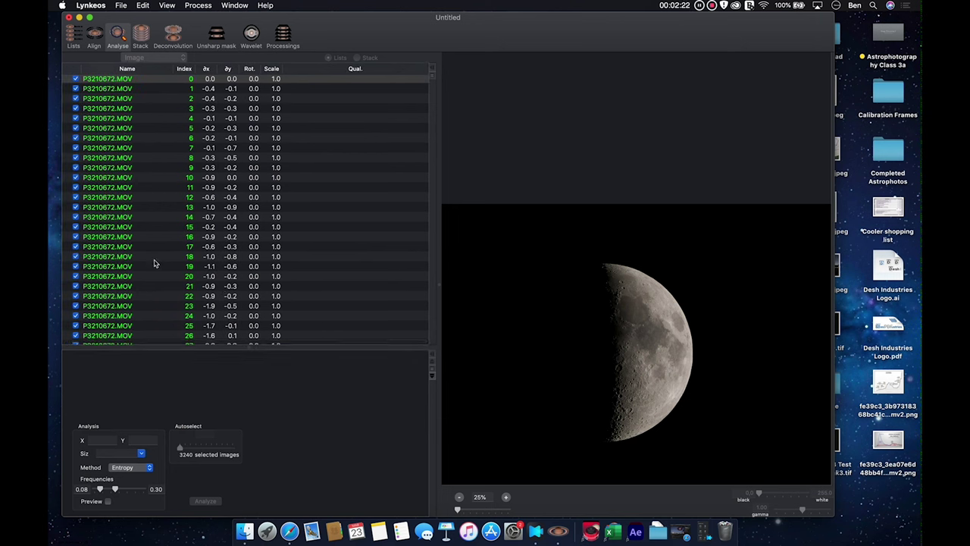
Place the Entropy analysis square on the moon and score all 3240 frames for quality
scroll(331, 180, "down", 2)
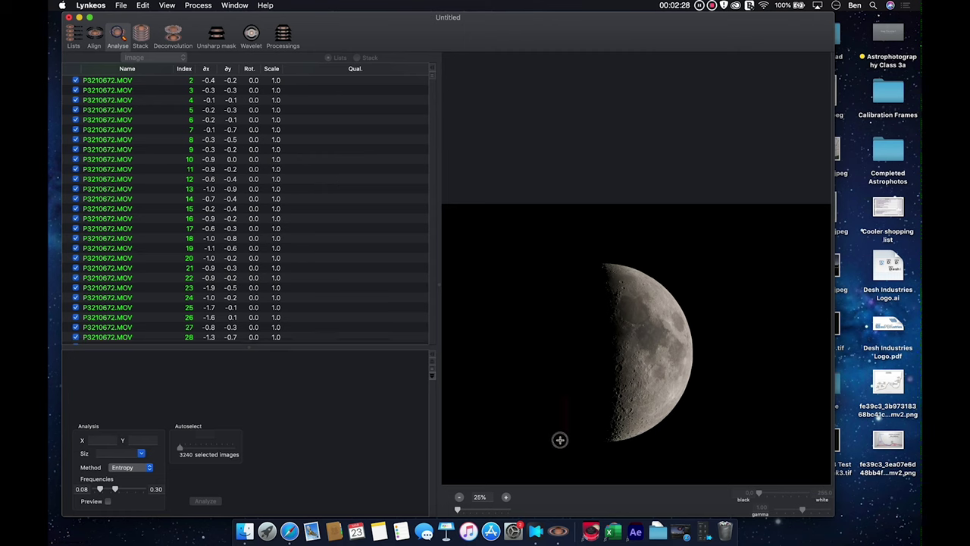
left_click(502, 452)
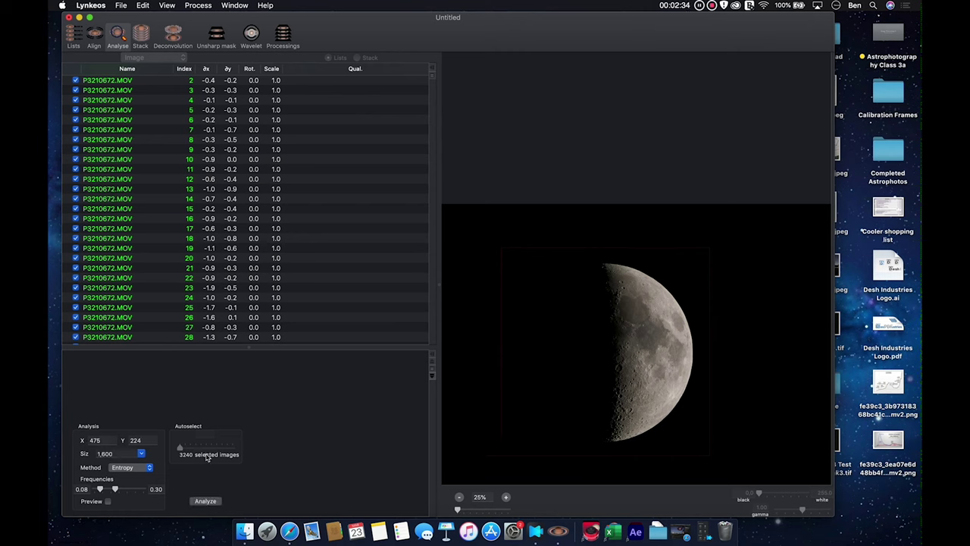
left_click(205, 500)
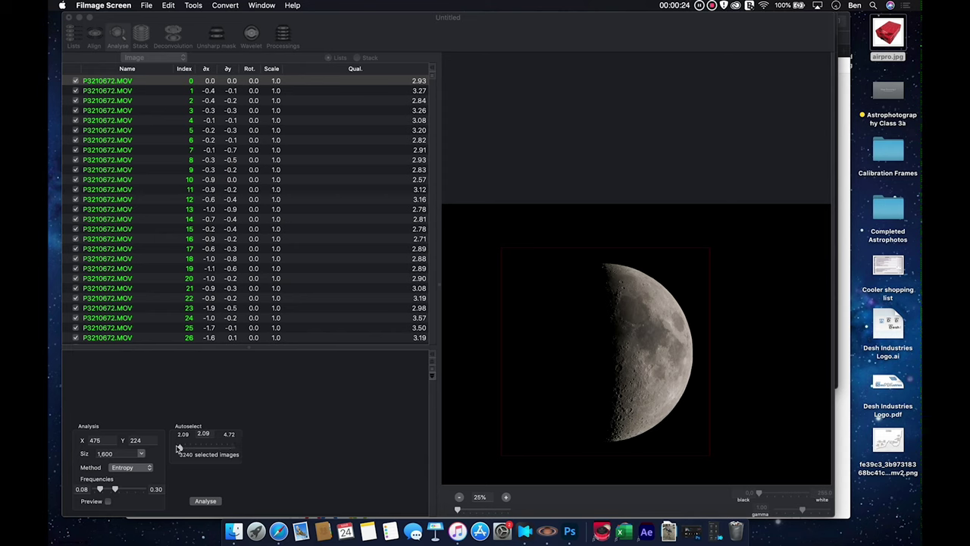
Set the Autoselect threshold to 4.20, keeping 40 frames, and scroll the list to check them
left_click_drag(180, 449, 222, 449)
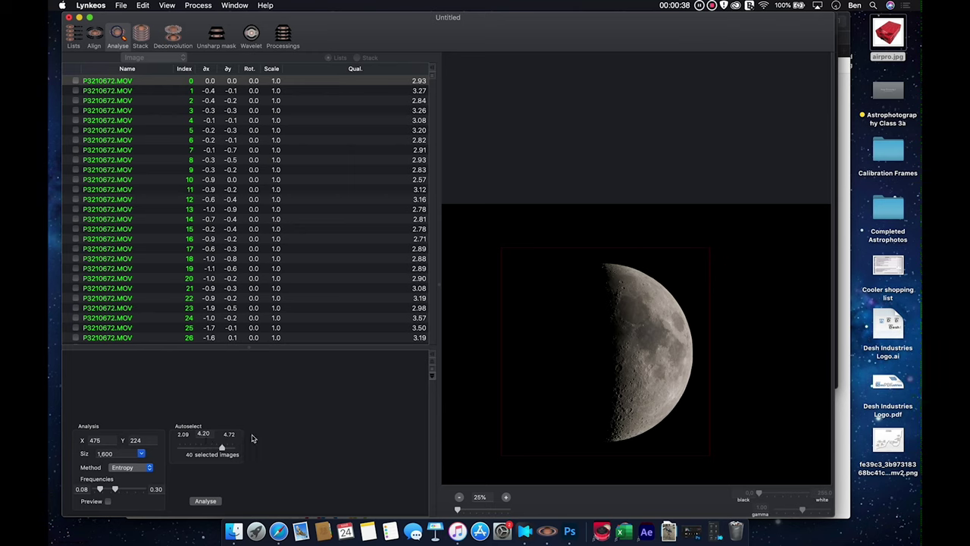
left_click(205, 434)
scroll(88, 269, "down", 10)
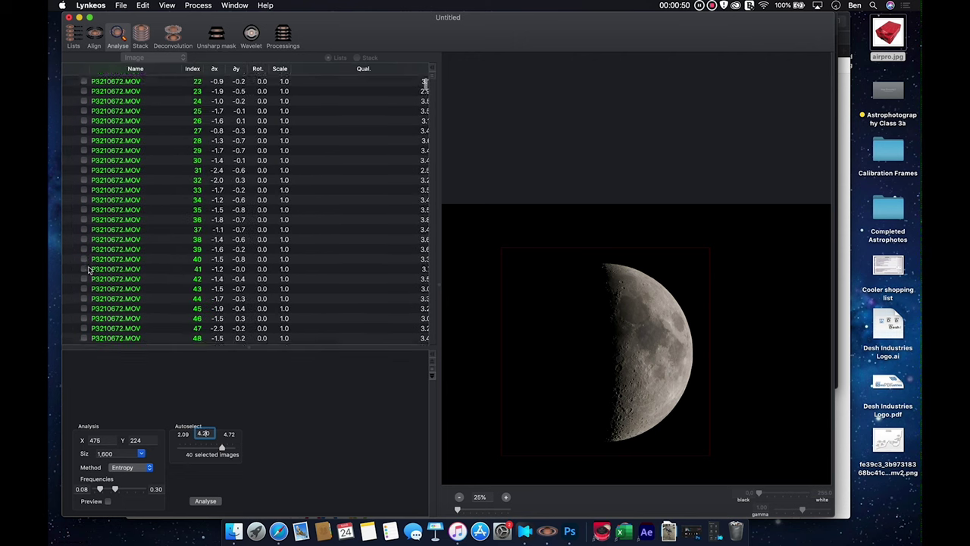
scroll(89, 269, "down", 20)
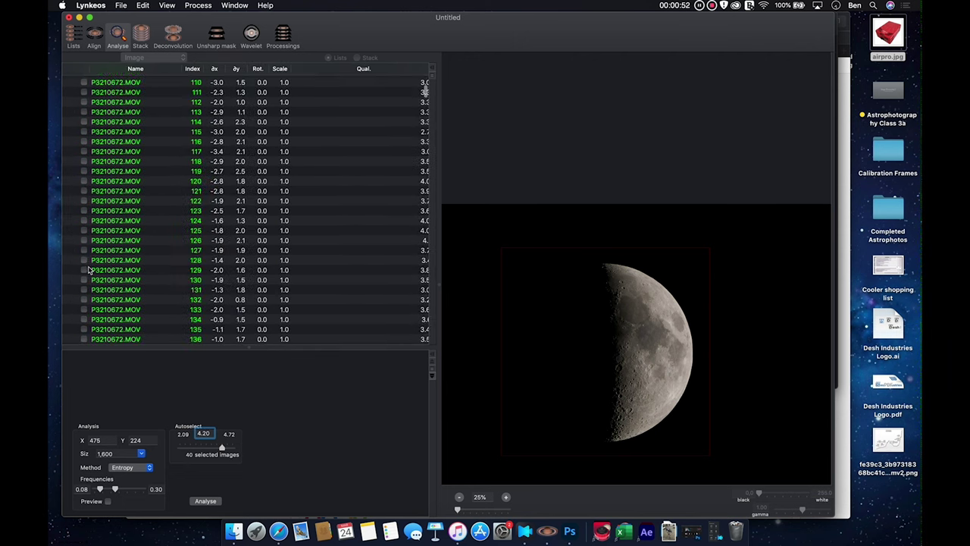
scroll(89, 269, "down", 20)
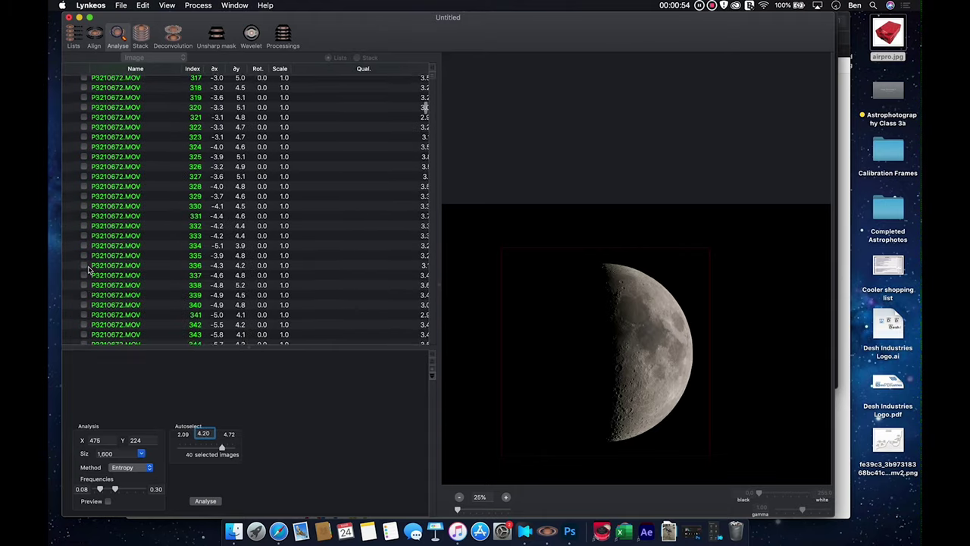
scroll(88, 269, "down", 5)
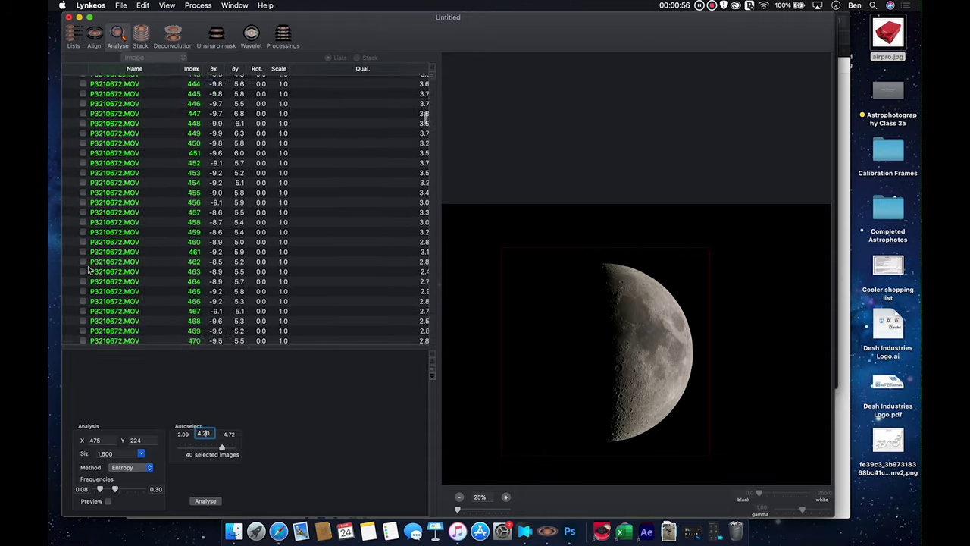
scroll(89, 269, "down", 9)
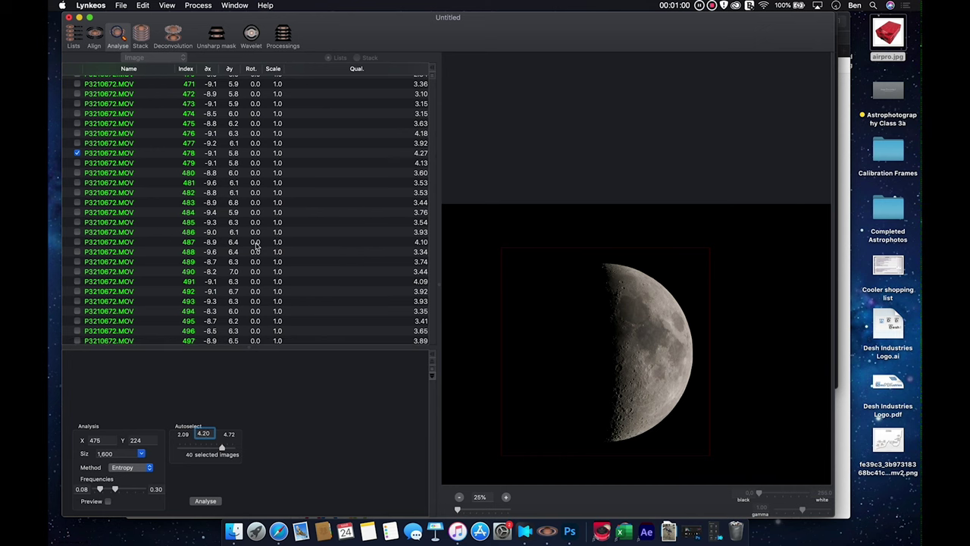
scroll(256, 244, "down", 20)
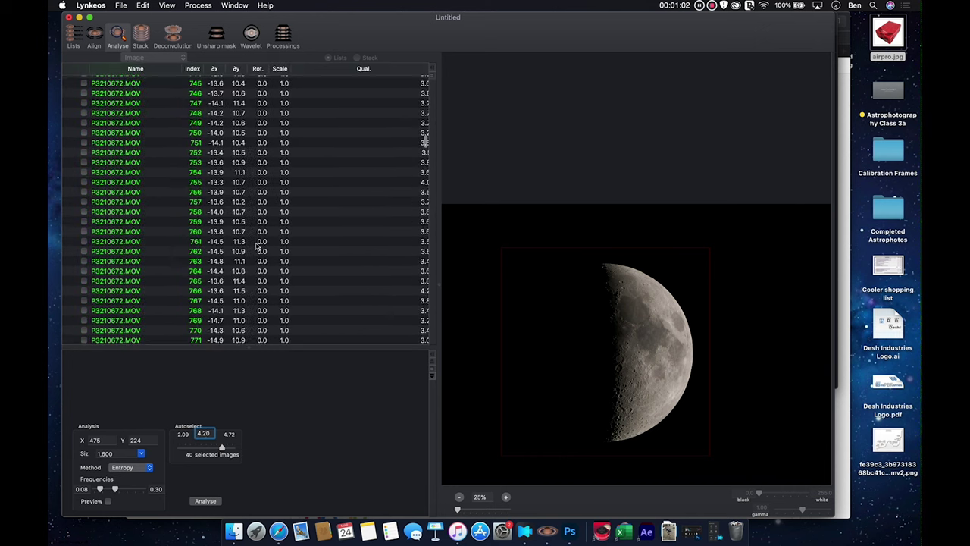
scroll(256, 245, "up", 15)
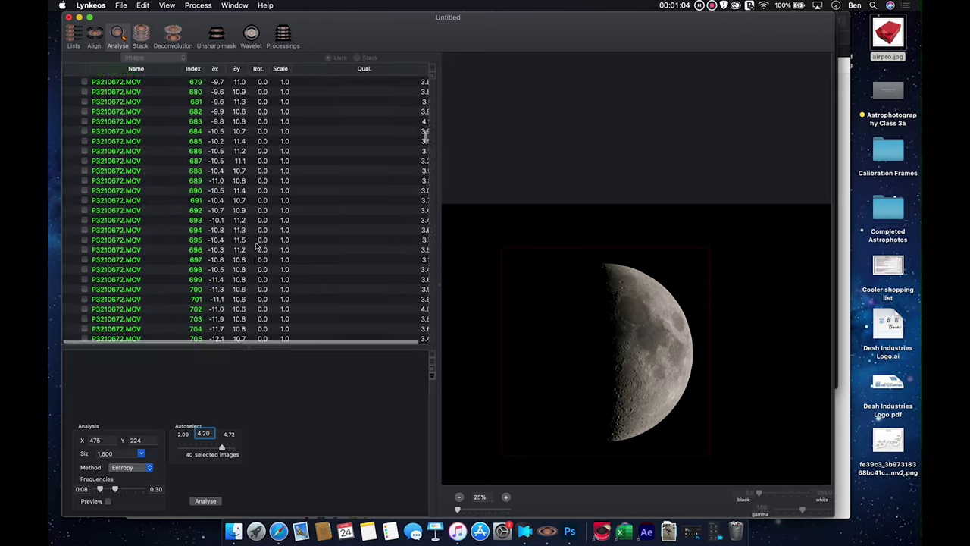
scroll(257, 244, "up", 10)
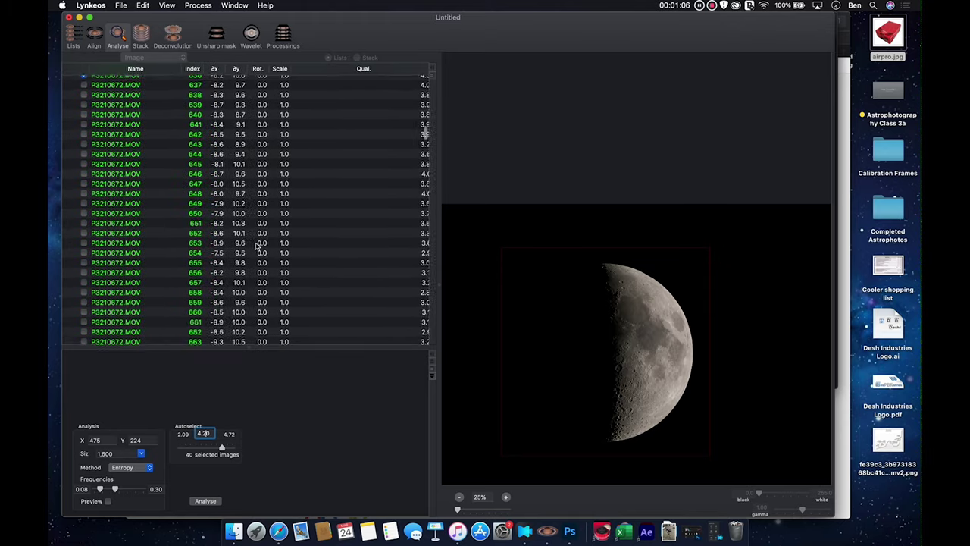
scroll(257, 244, "down", 20)
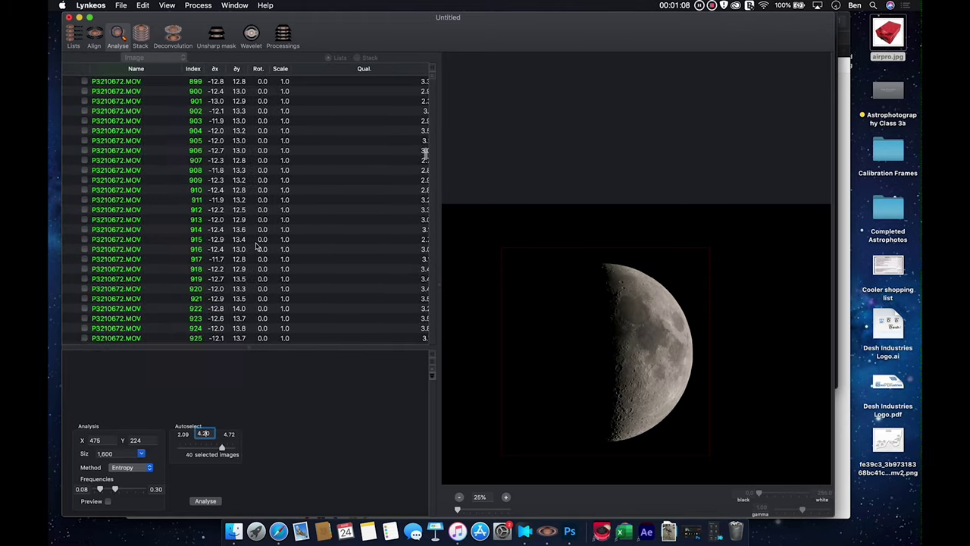
scroll(256, 244, "down", 10)
scroll(256, 245, "down", 3)
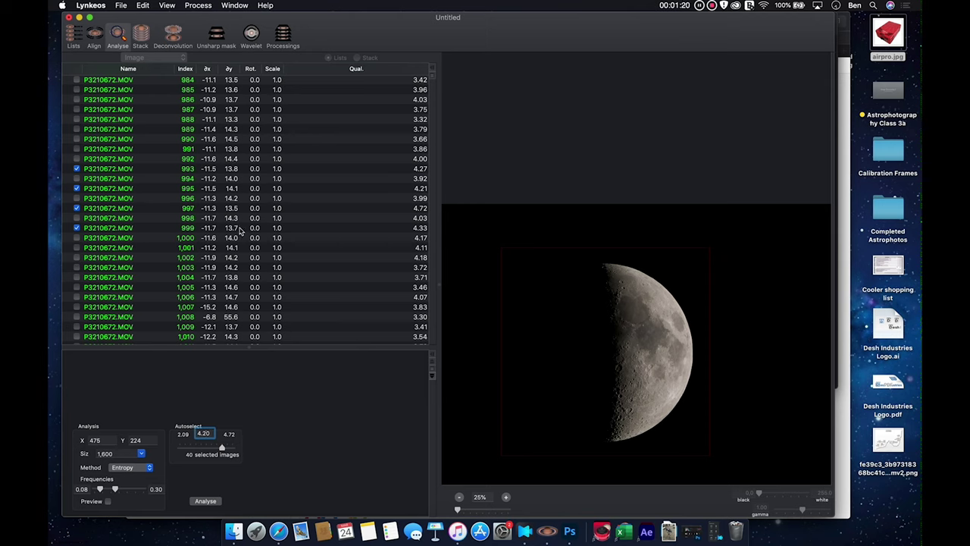
left_click(140, 35)
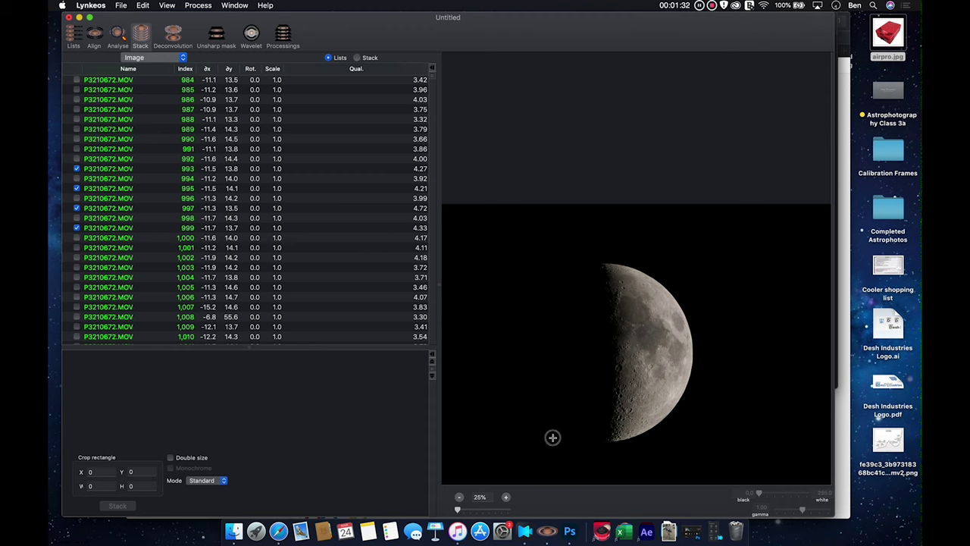
Crop a 1750×1575 area around the moon and stack the frames in Standard mode
left_click(489, 452)
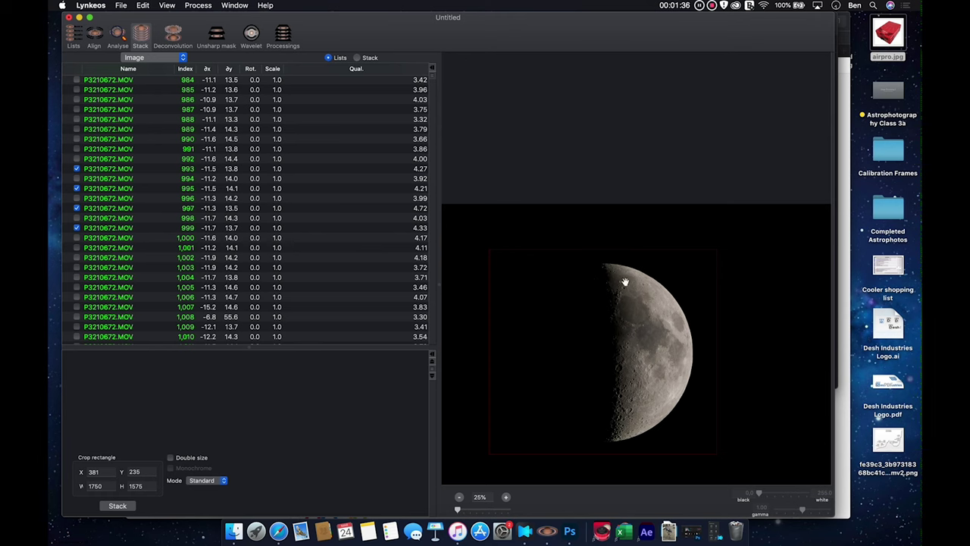
left_click(202, 482)
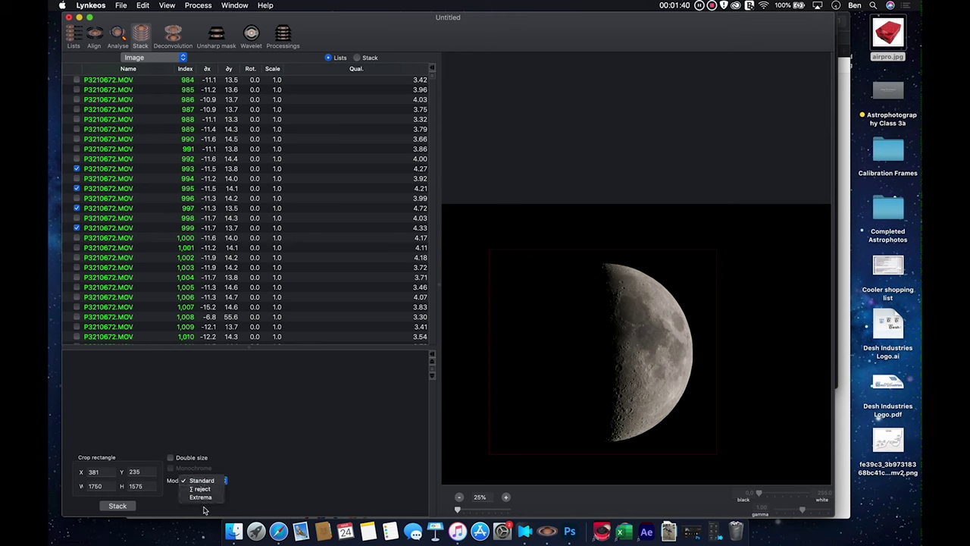
left_click(213, 483)
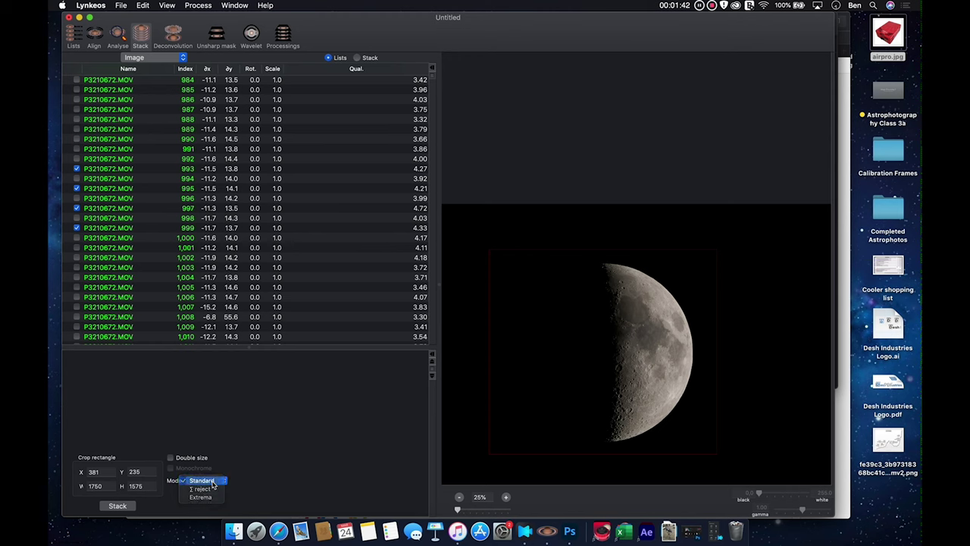
left_click(117, 505)
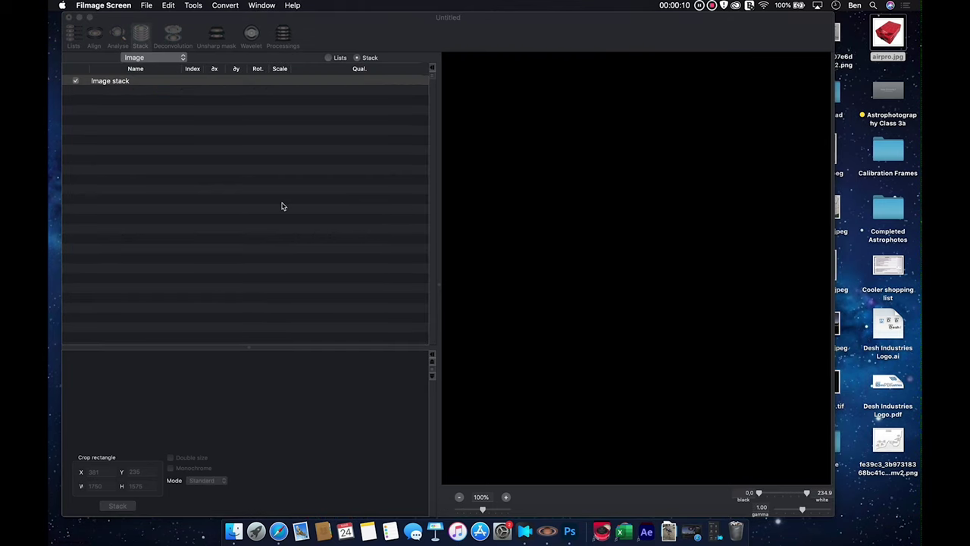
Show the Image stack result, pan across its craters at 100%, then zoom out to 50%
left_click(111, 85)
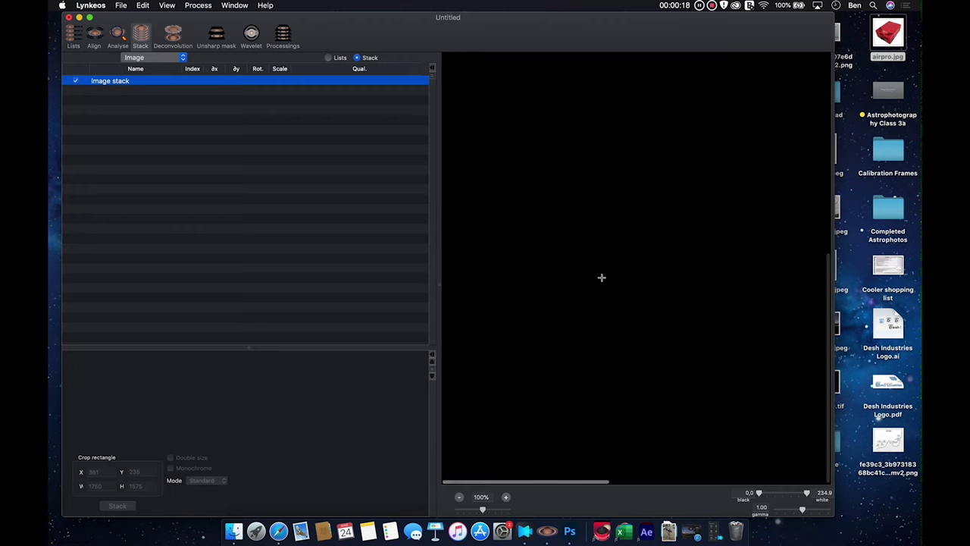
scroll(661, 272, "right", 5)
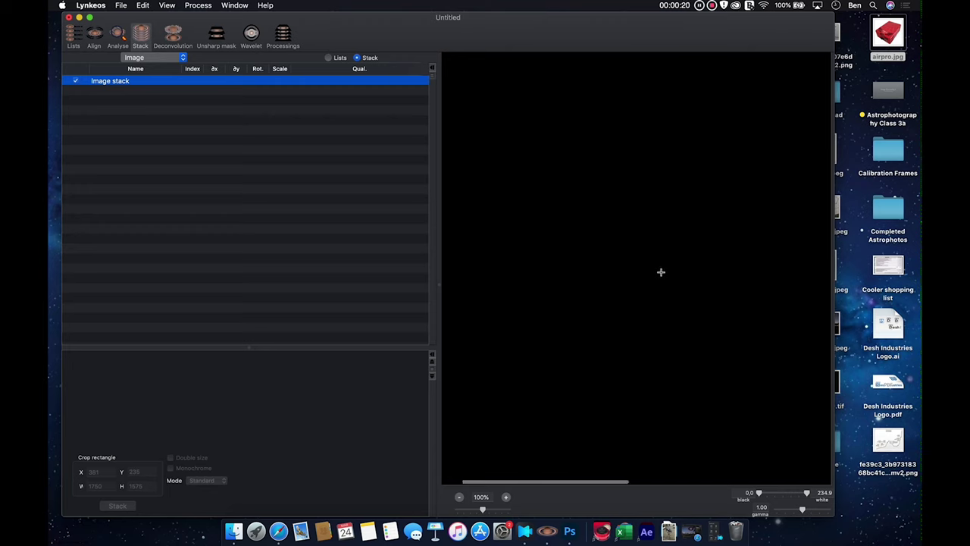
scroll(661, 272, "right", 8)
scroll(661, 272, "down", 5)
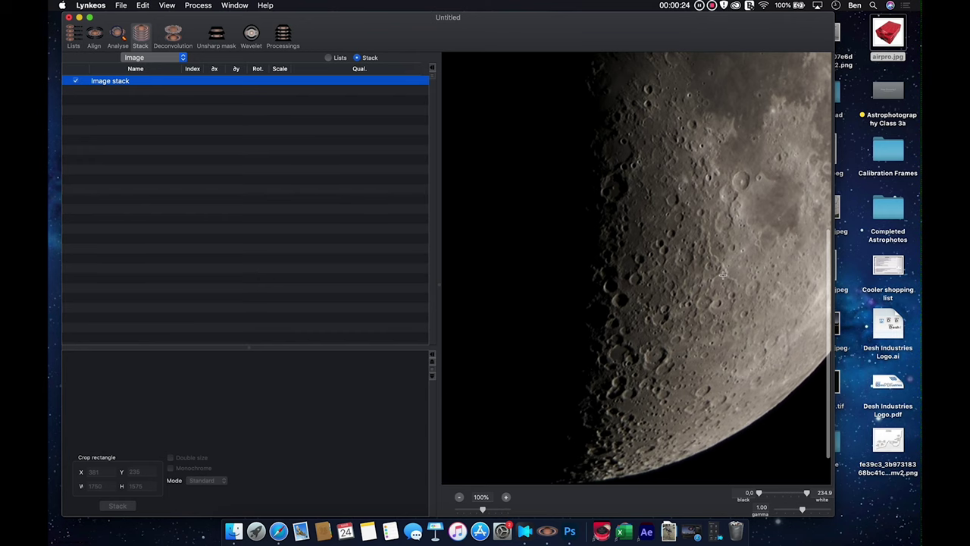
scroll(722, 275, "up", 10)
scroll(722, 275, "right", 3)
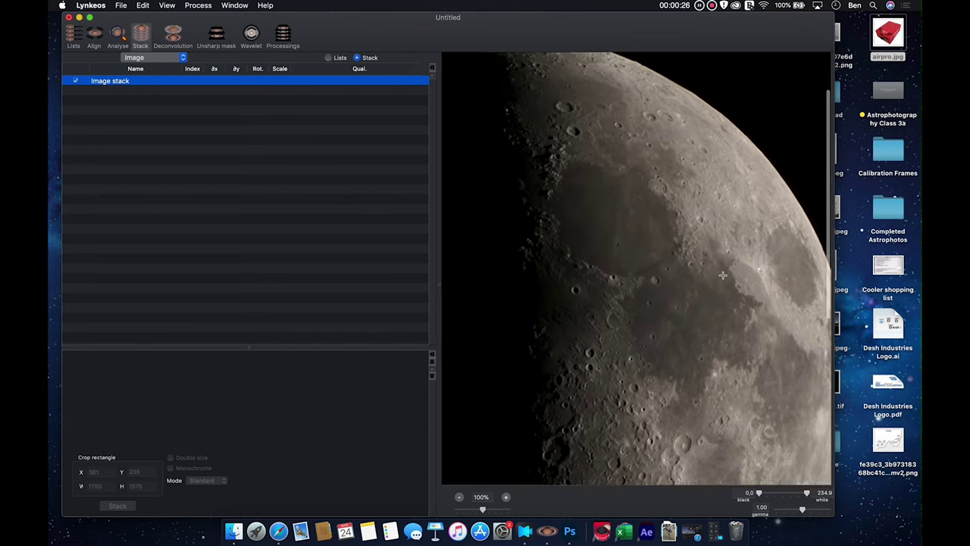
scroll(722, 275, "down", 8)
scroll(722, 275, "left", 2)
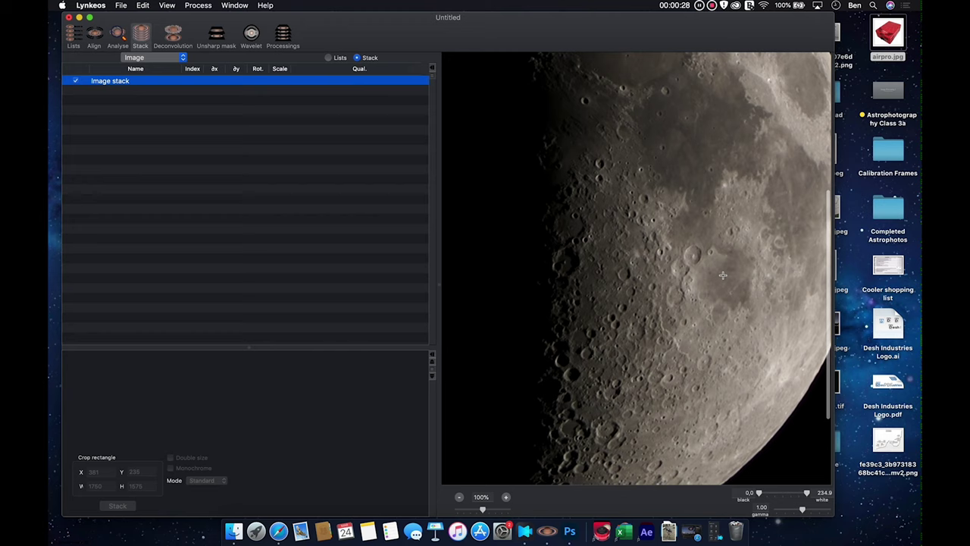
scroll(722, 275, "down", 2)
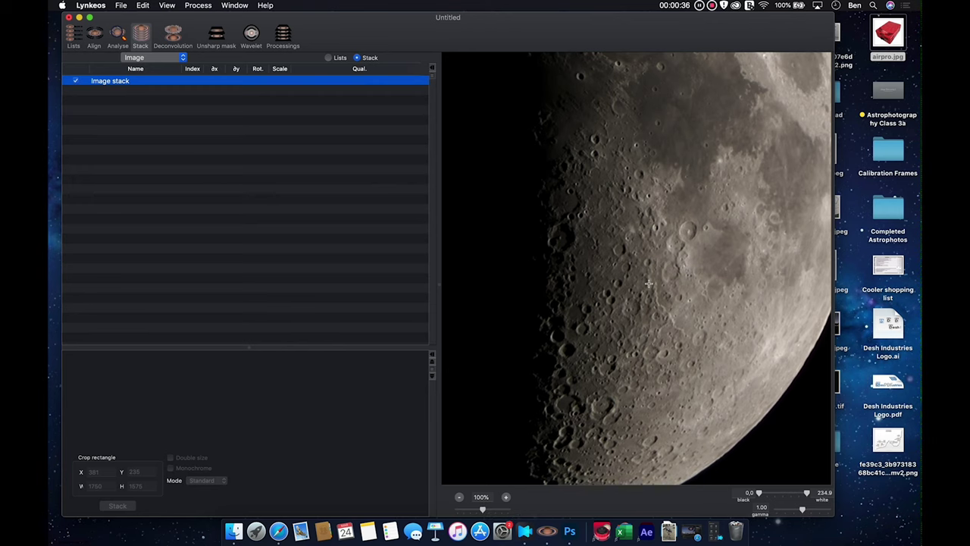
left_click(458, 497)
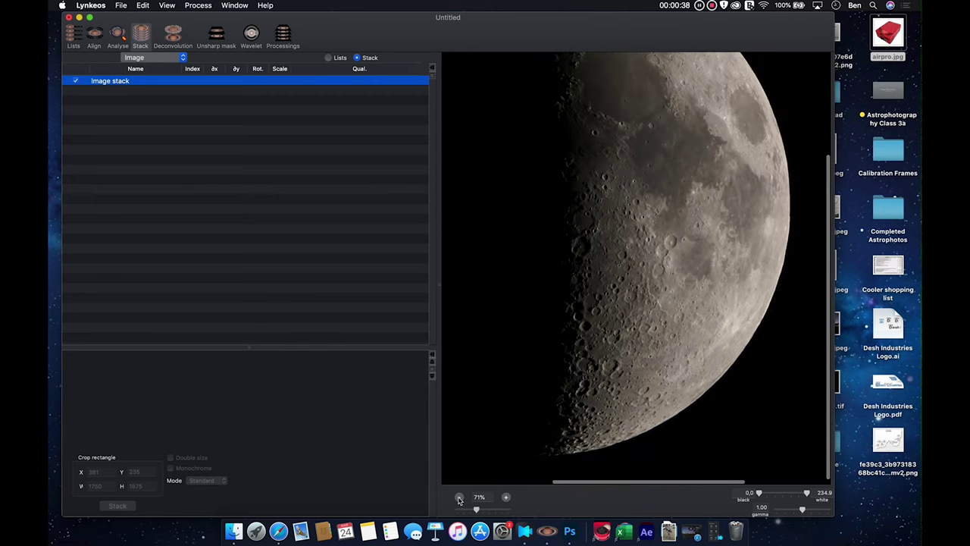
left_click(458, 497)
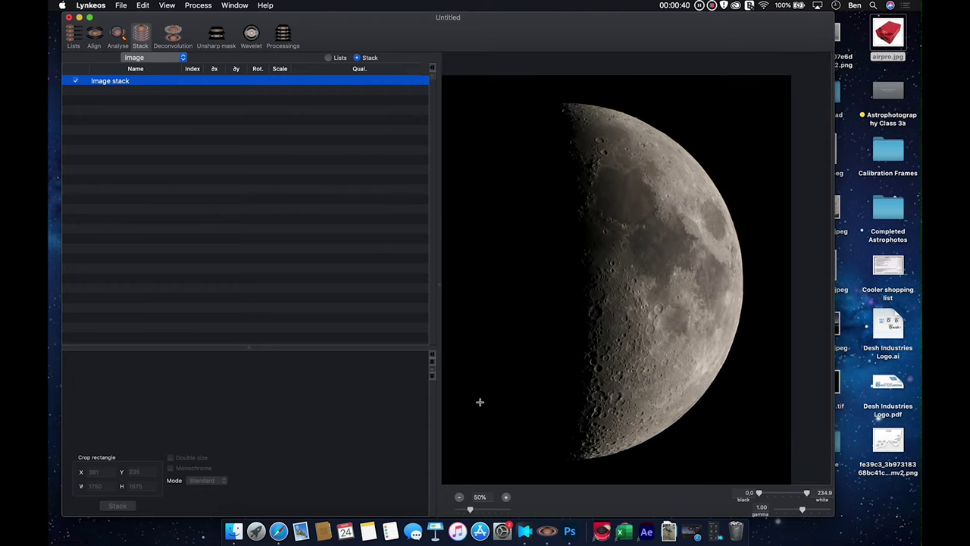
Check the Deconvolution settings and File menu, then show Unsharp mask (Radius 2.50, Gain 0)
left_click(171, 42)
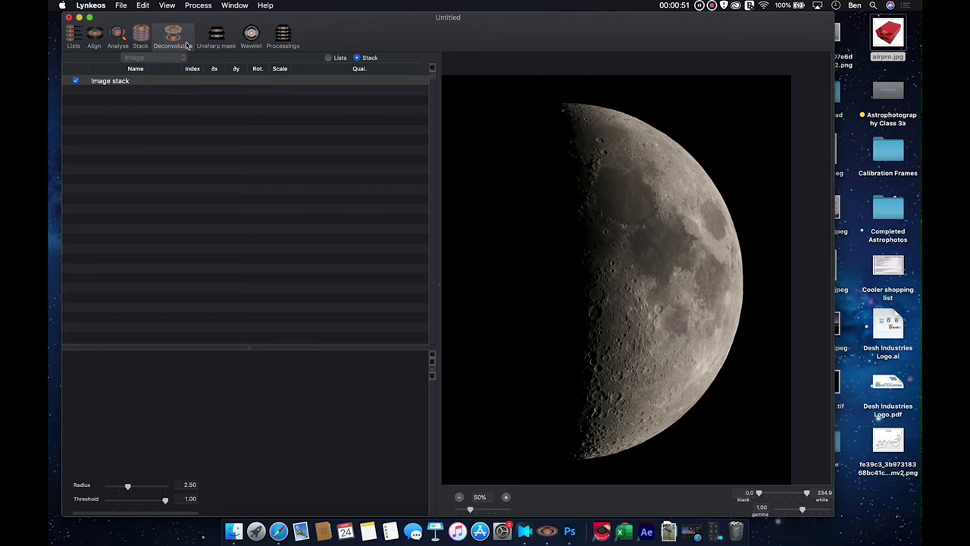
left_click(121, 5)
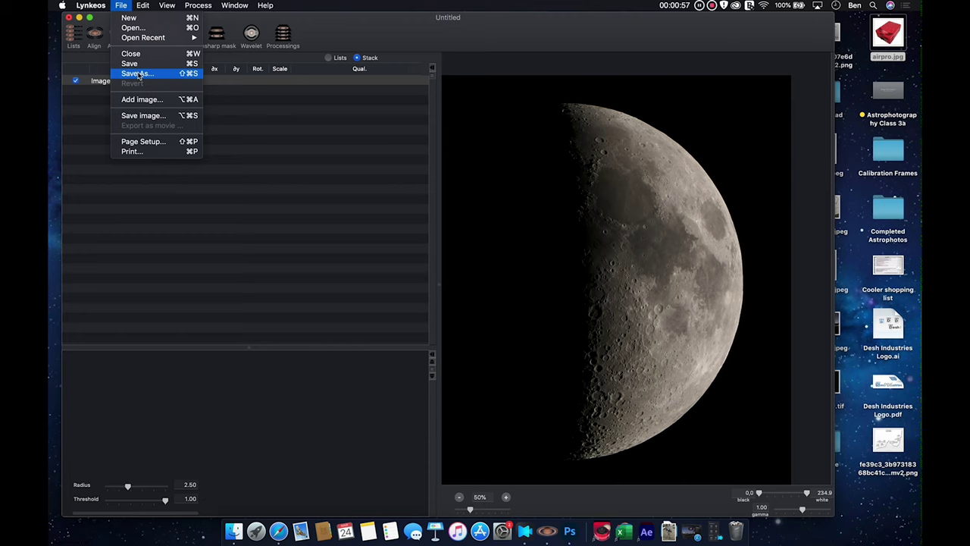
left_click(244, 21)
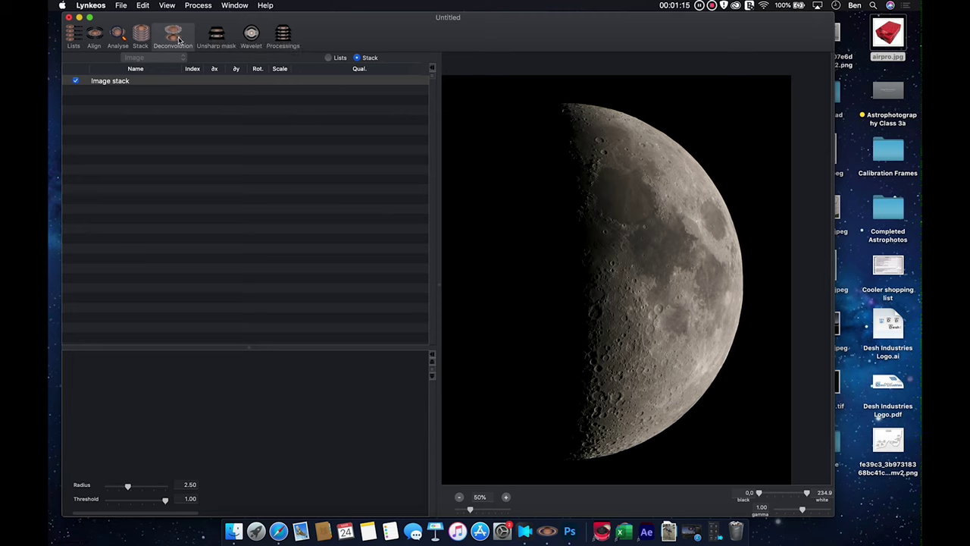
left_click(174, 37)
left_click(220, 38)
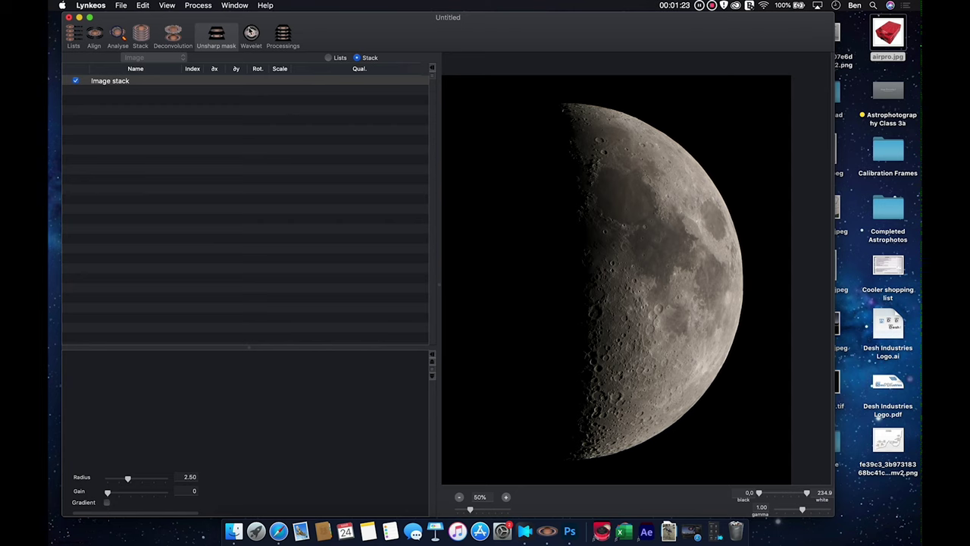
View the Wavelet and Processings panels and glance at the Apple menu without using it
left_click(251, 35)
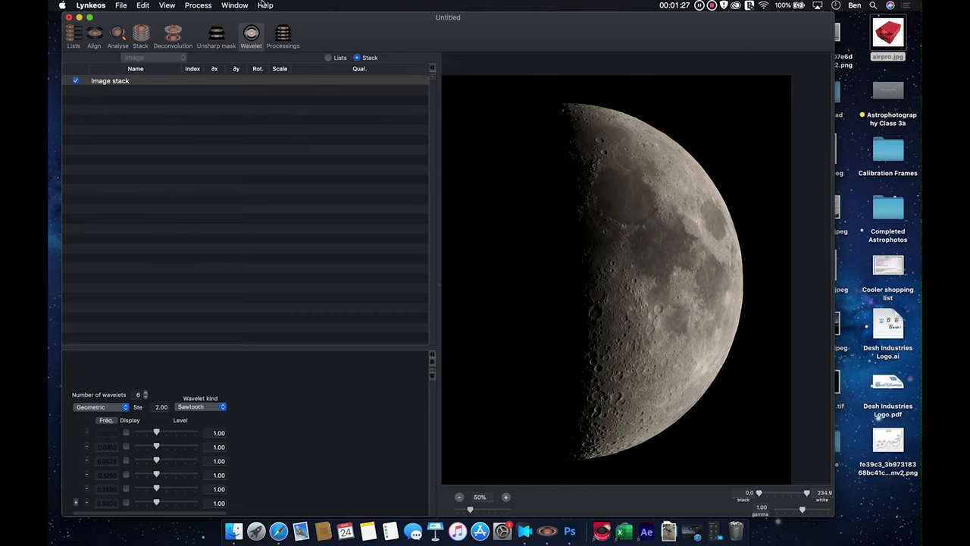
left_click(283, 34)
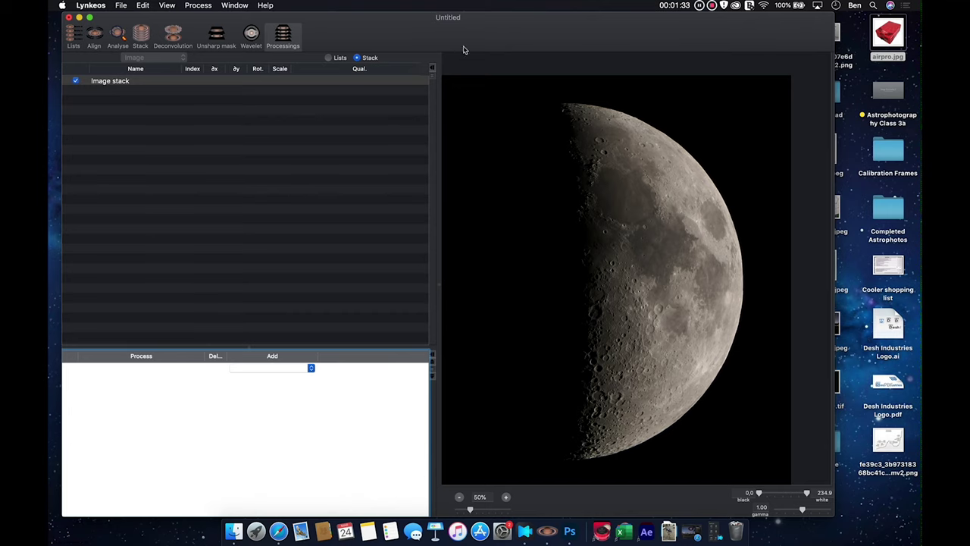
left_click(62, 6)
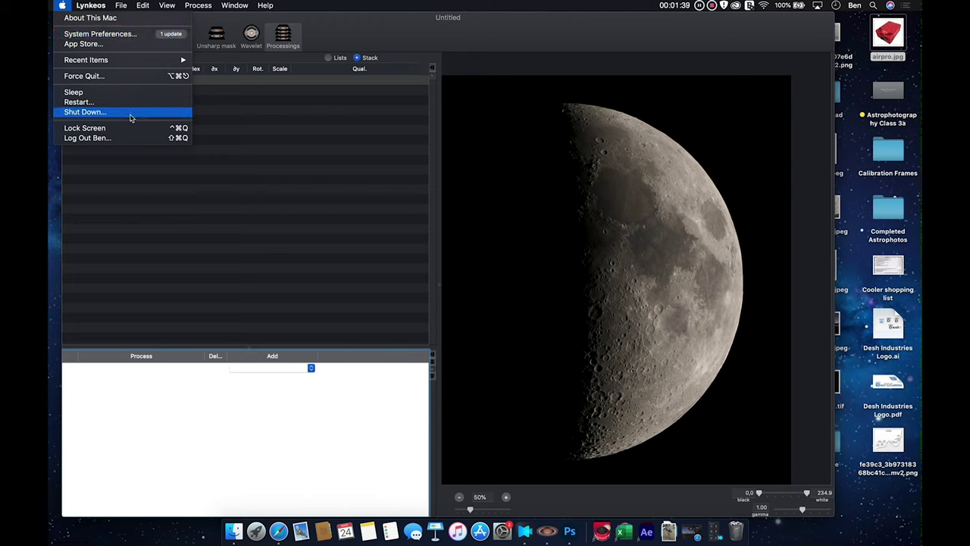
left_click(361, 39)
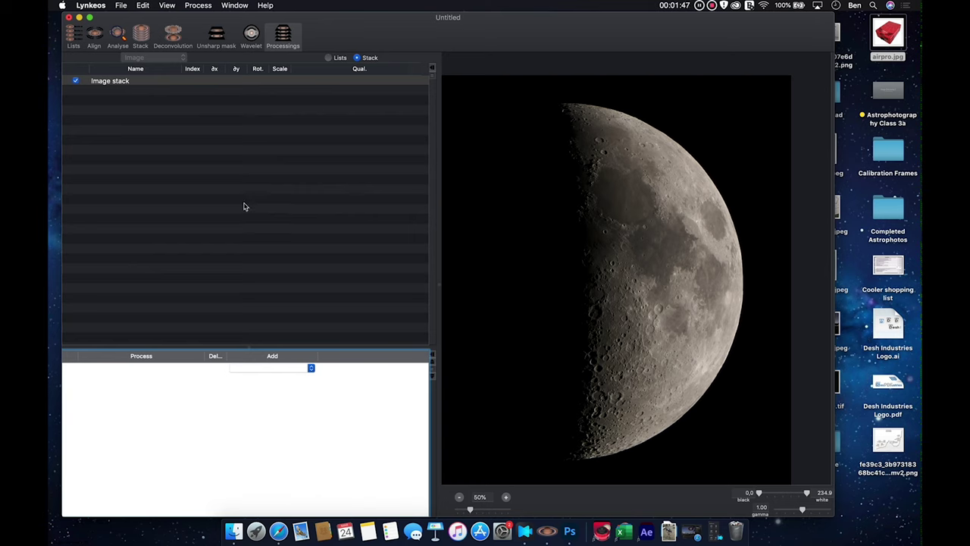
Cycle through Unsharp mask, Deconvolution and Processings, ending on Wavelet: 6 Sawtooth levels at 1.00
left_click(250, 38)
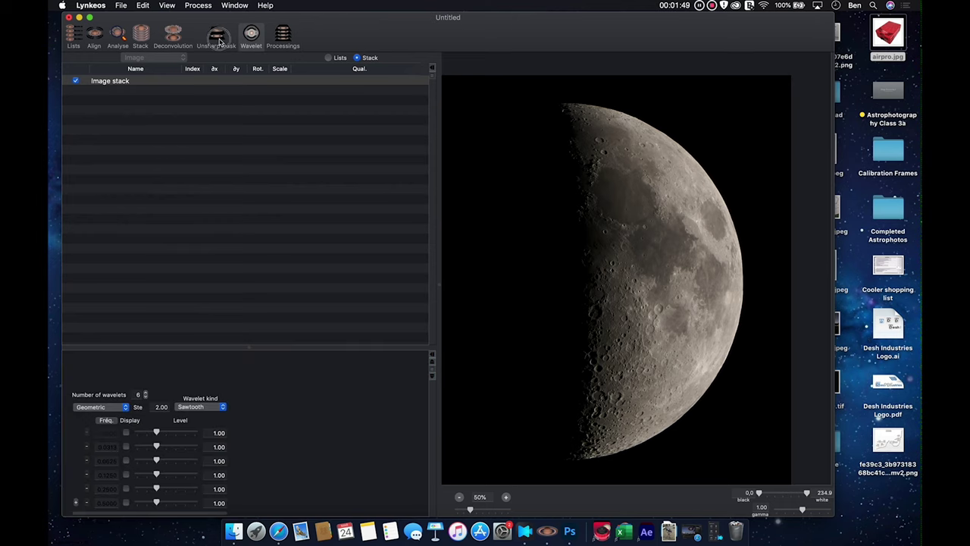
left_click(216, 36)
left_click(176, 36)
left_click(284, 35)
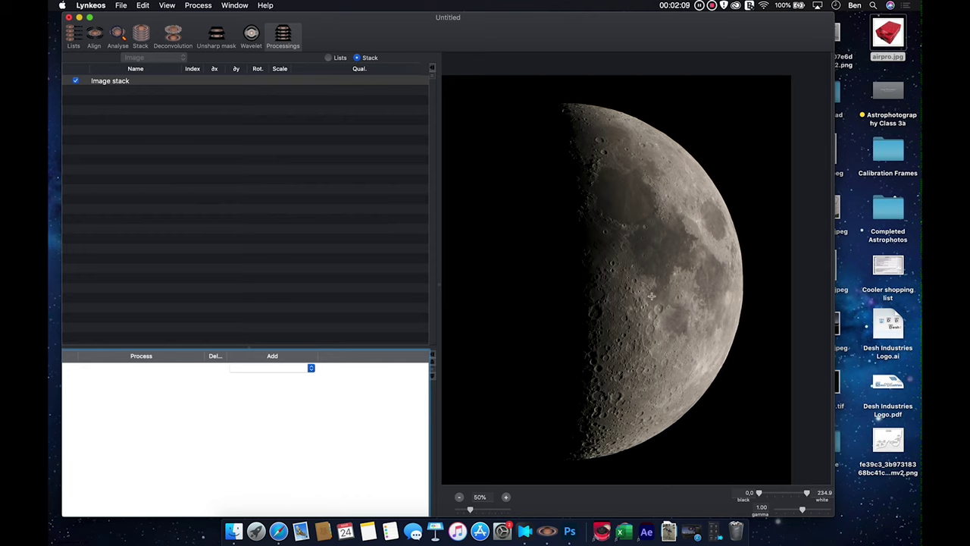
left_click(251, 35)
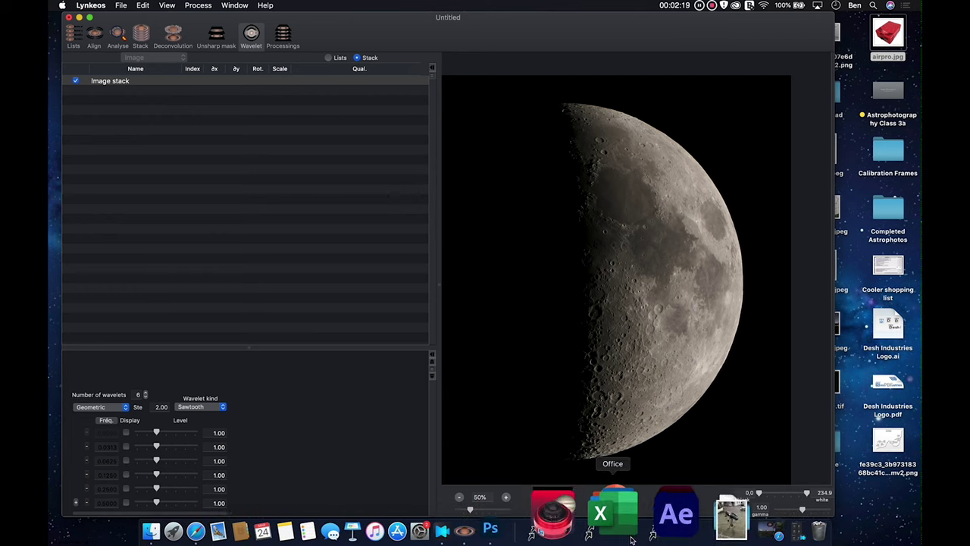
Bring up Photoshop with Moon Stack 3.tiff beside Stack 4.tiff and scroll the left moon to compare
left_click(573, 528)
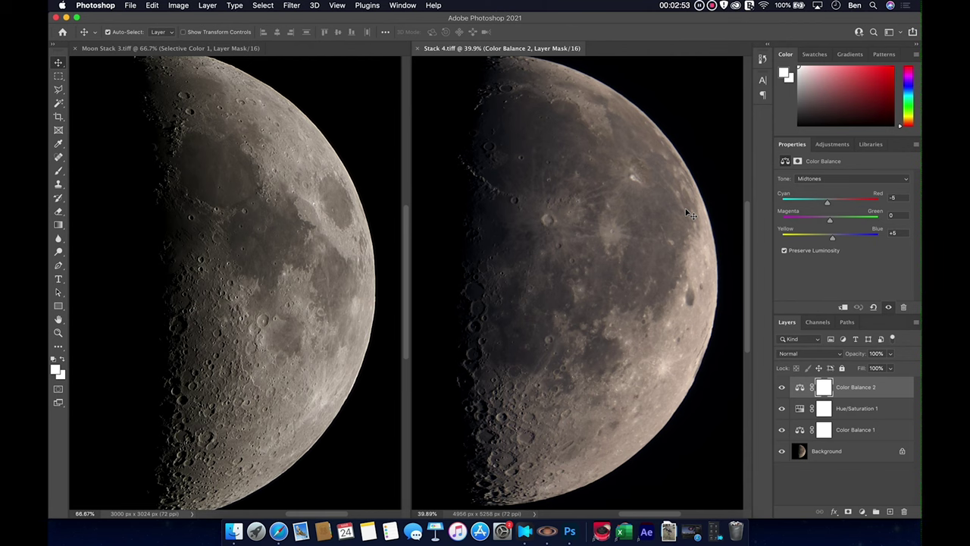
left_click(547, 539)
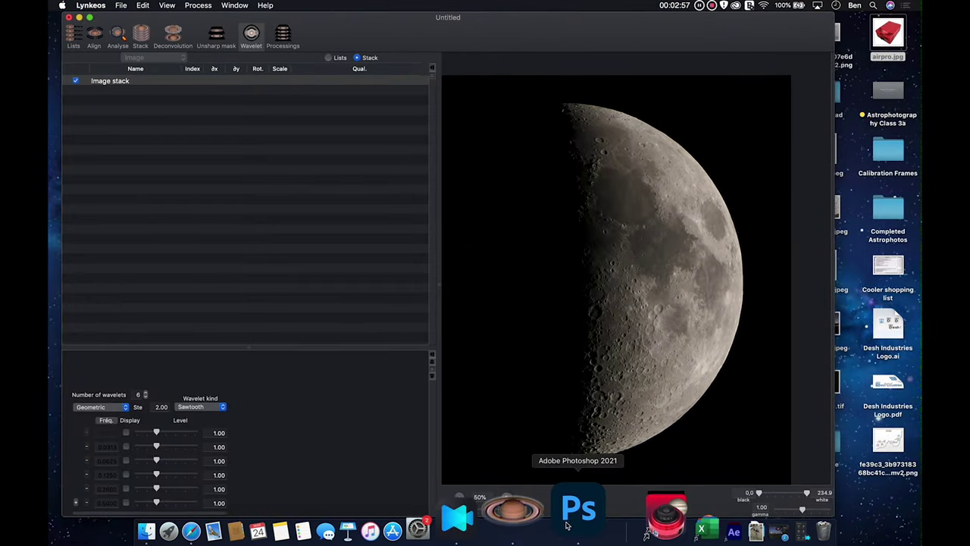
left_click(566, 523)
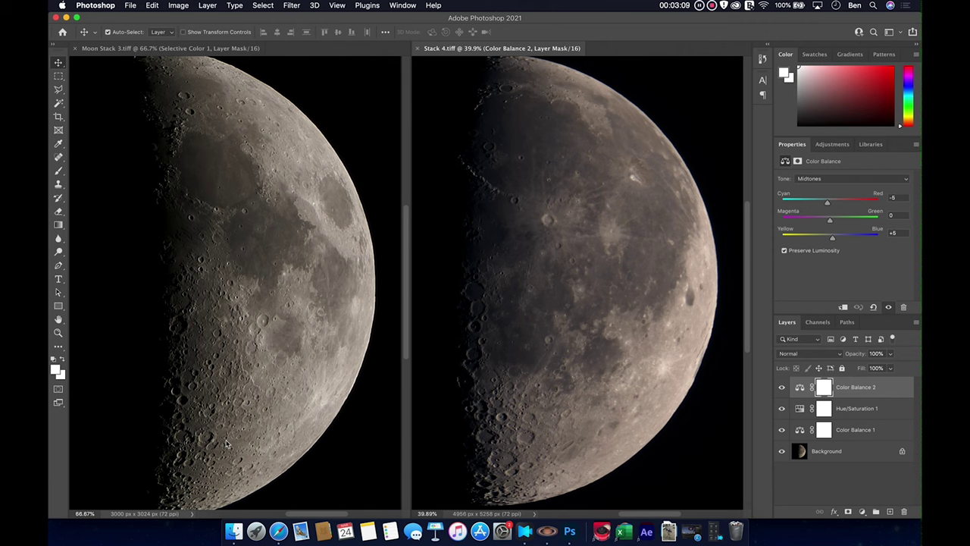
scroll(227, 443, "down", 5)
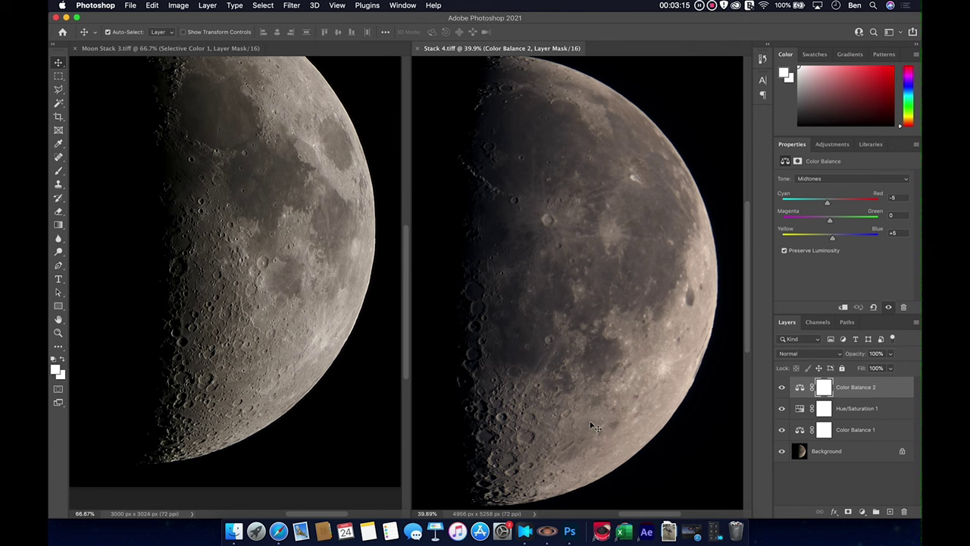
scroll(272, 271, "up", 3)
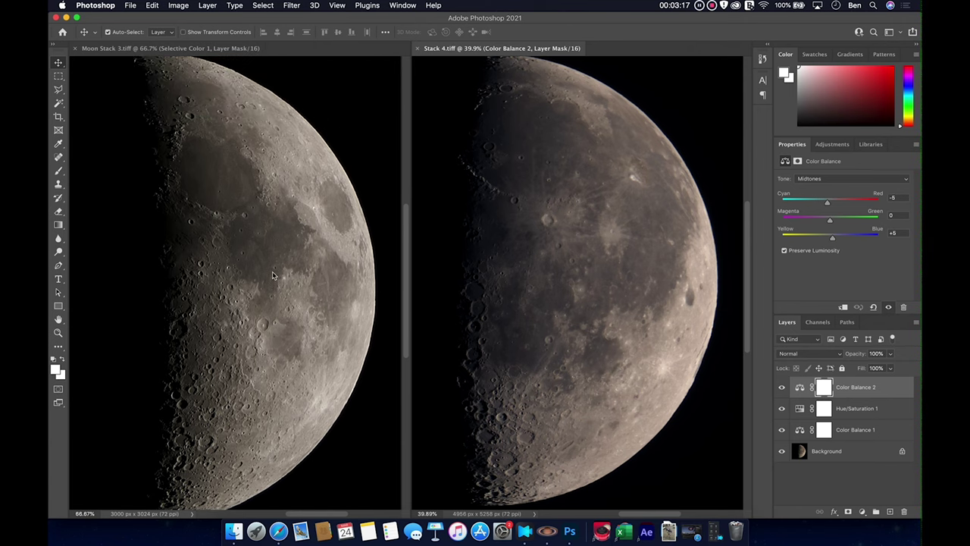